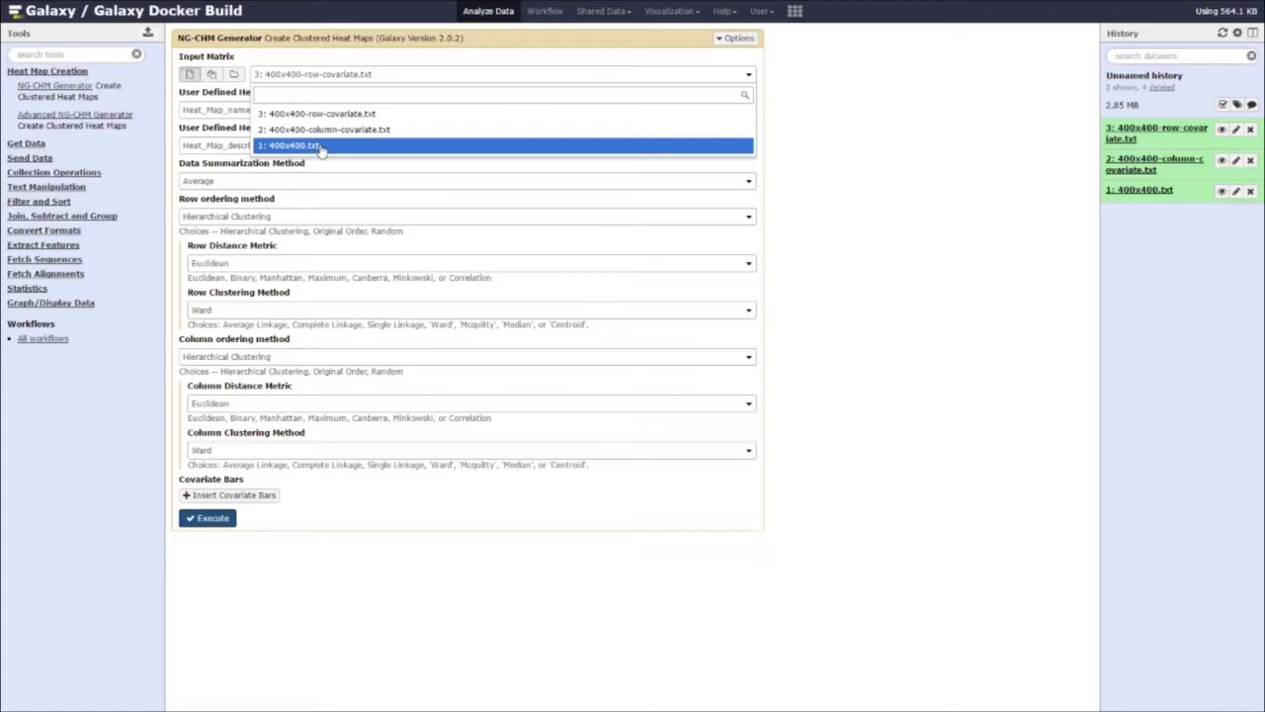
Choose 400x400.txt as the input matrix, and set the heat map name to MAP NAME and its description to OPTIONAL DESCRIPTION
{"action": "left_click", "coordinate": [321, 146]}
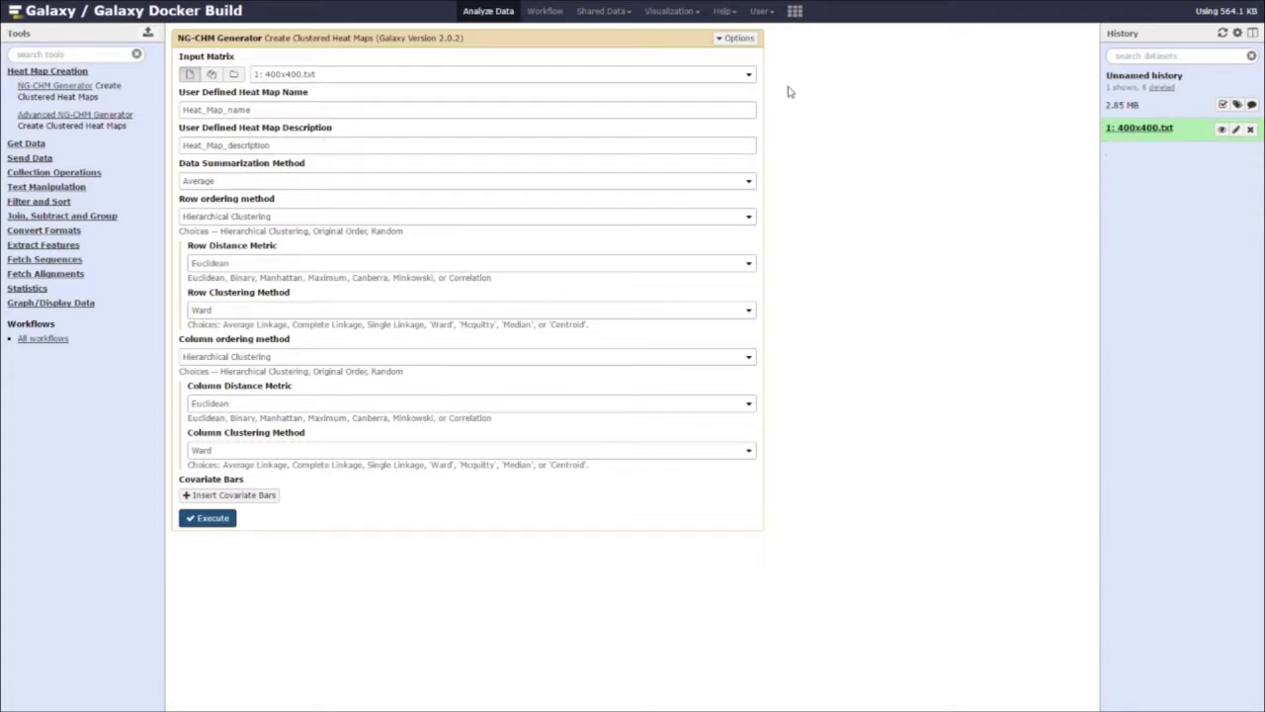
{"action": "double_click", "coordinate": [273, 112]}
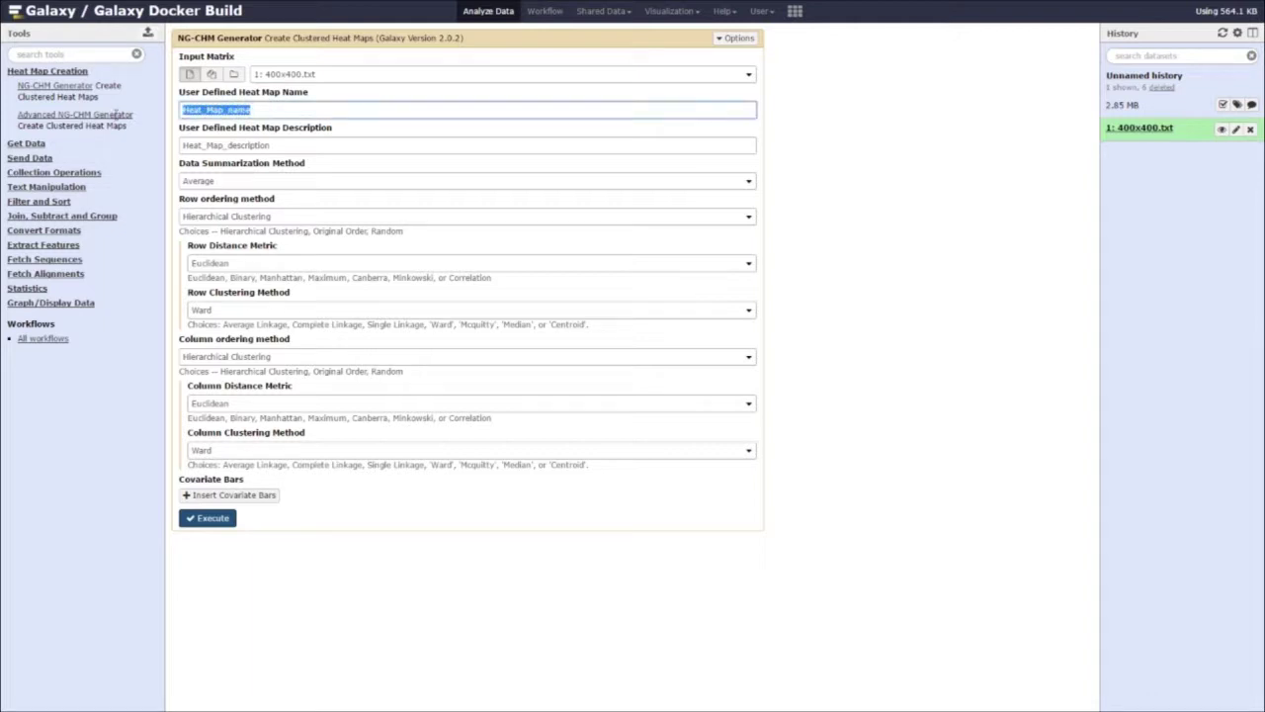
{"action": "key", "text": "BackSpace"}
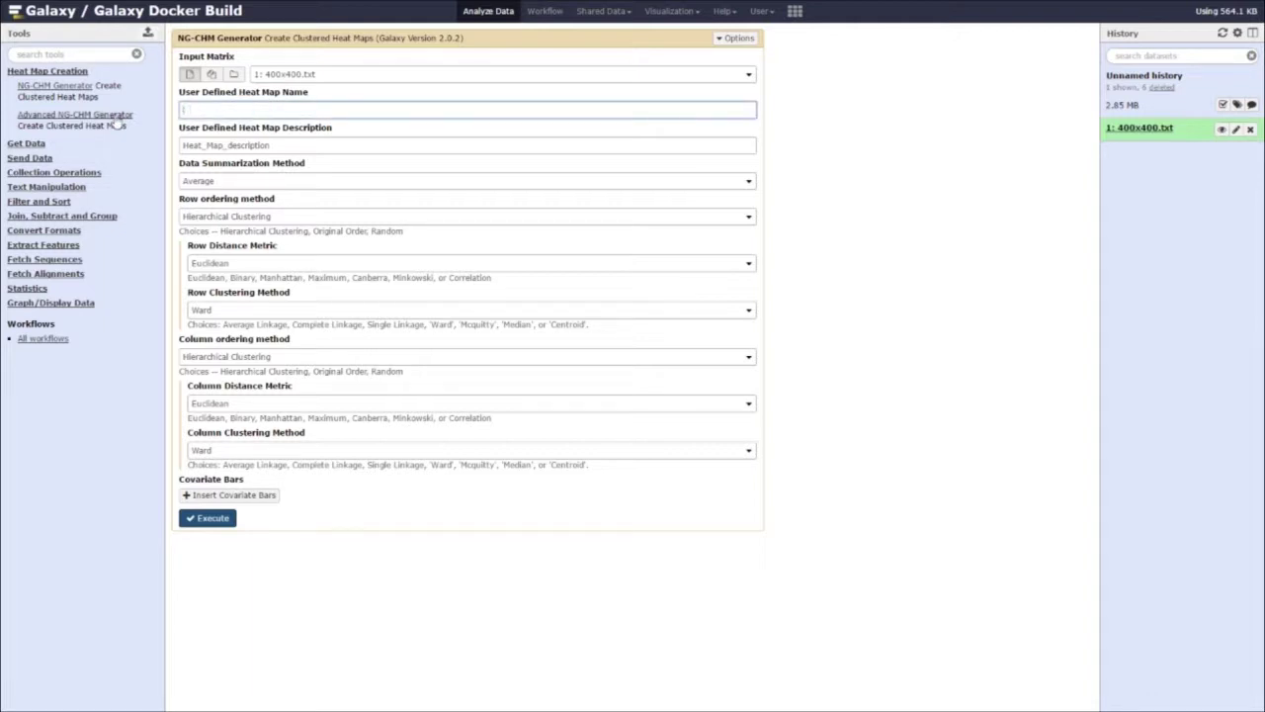
{"action": "type", "text": "MAP NAME"}
{"action": "key", "text": "Tab"}
{"action": "type", "text": "OPTION"}
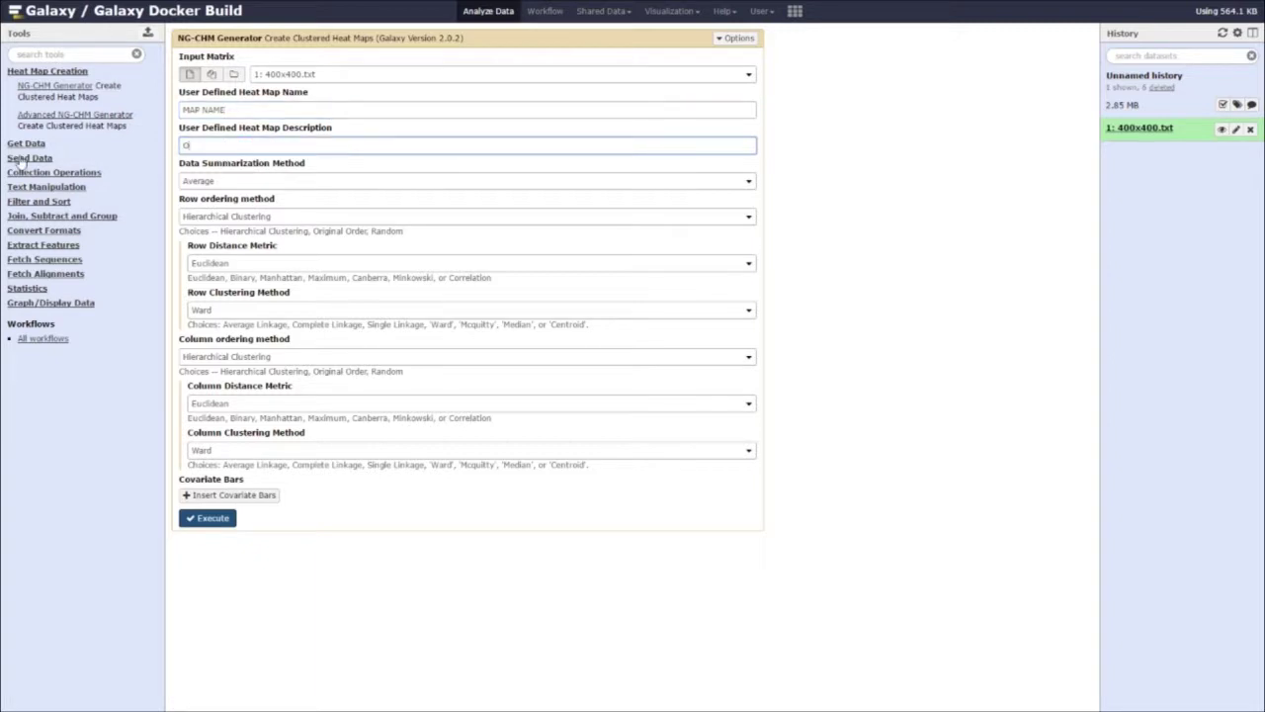
{"action": "type", "text": "AL DESCRIPTION"}
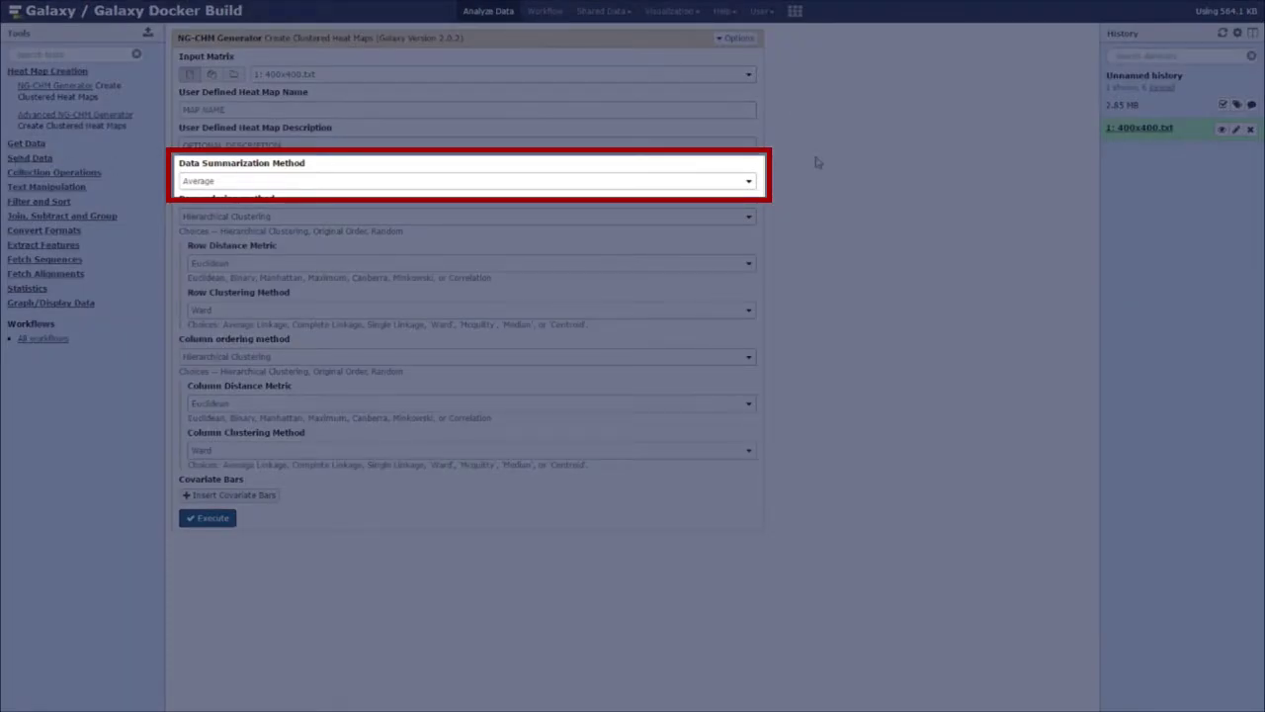
Examine the available choices for data summarization, row ordering, row distance metric, and row and column clustering methods
{"action": "left_click", "coordinate": [751, 182]}
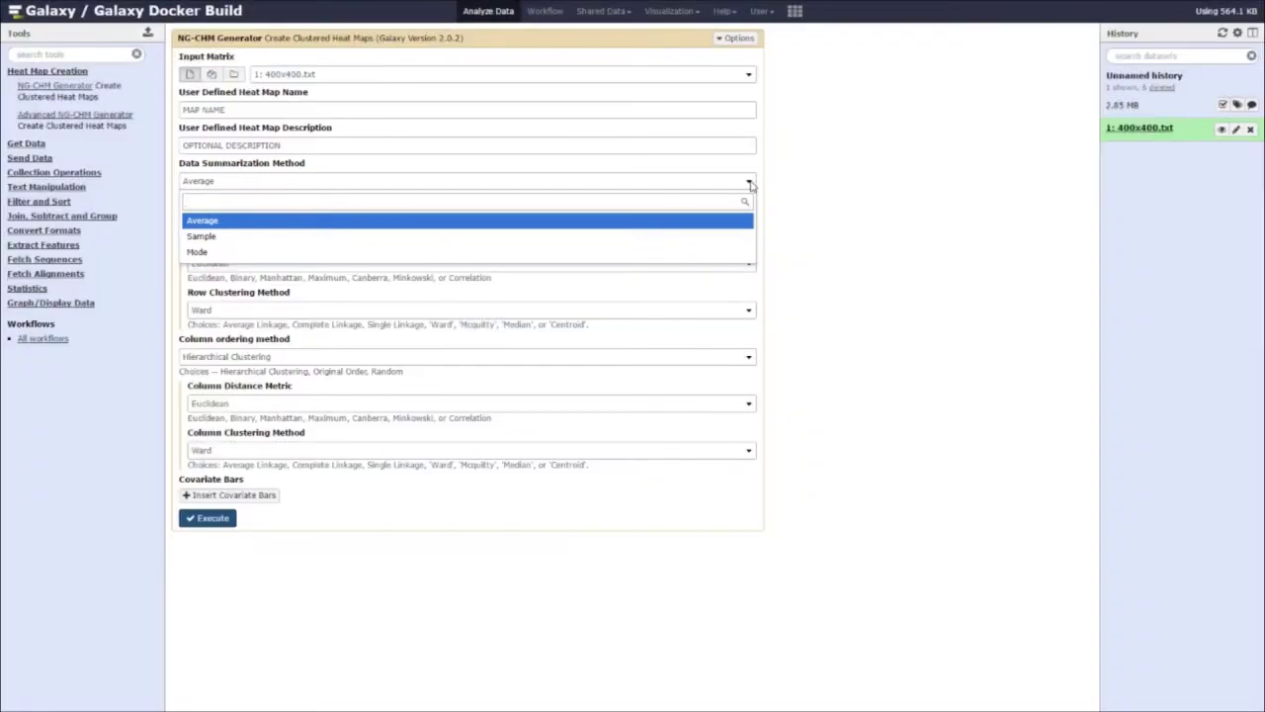
{"action": "left_click", "coordinate": [750, 184]}
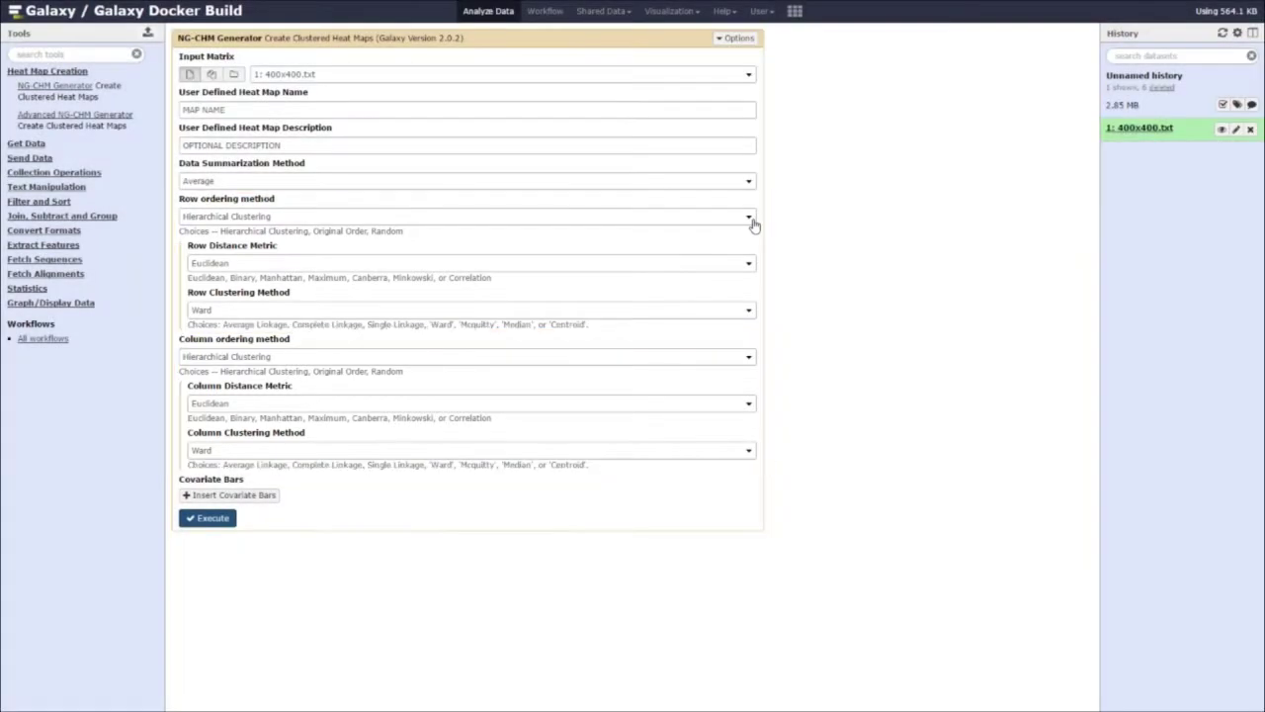
{"action": "left_click", "coordinate": [753, 224]}
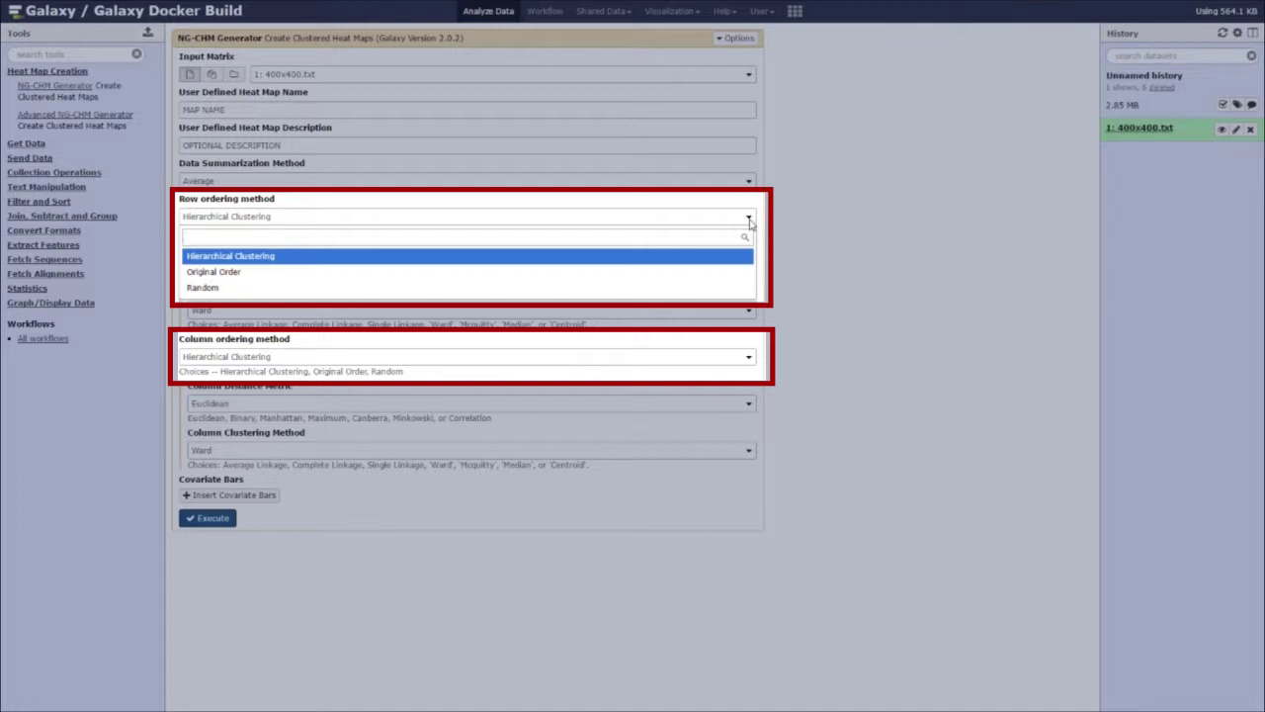
{"action": "left_click", "coordinate": [750, 219]}
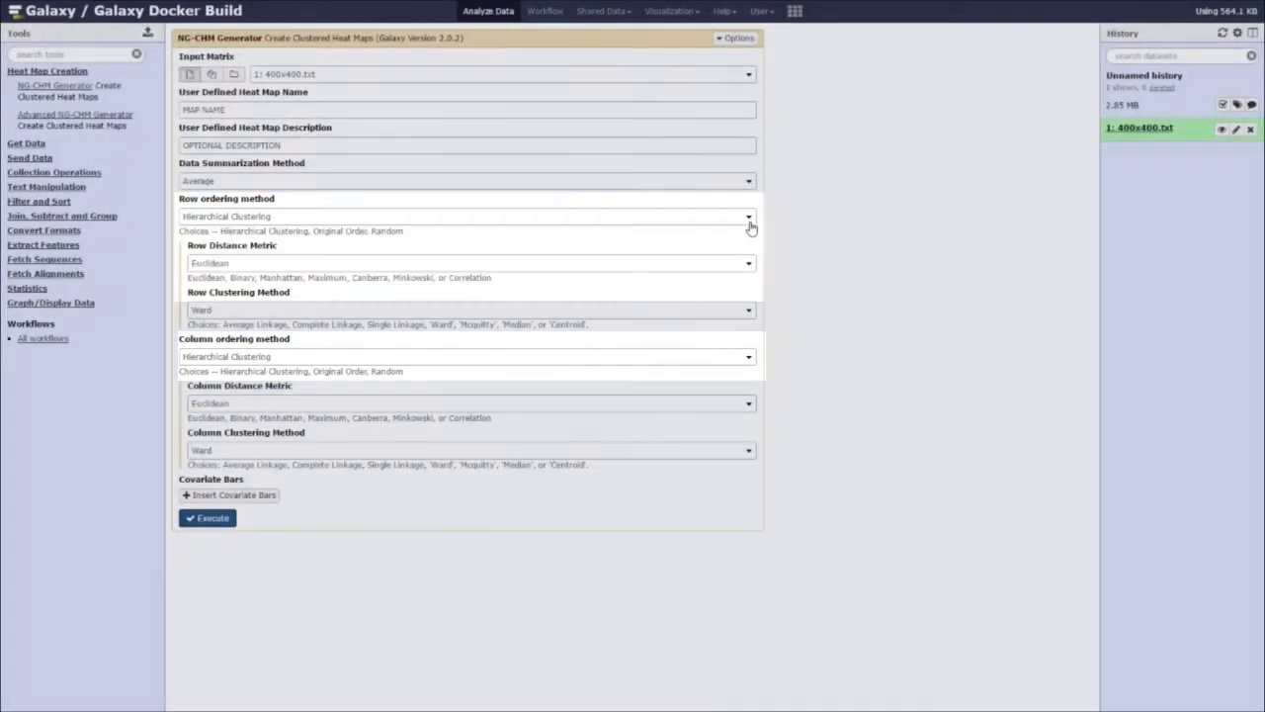
{"action": "left_click", "coordinate": [749, 264]}
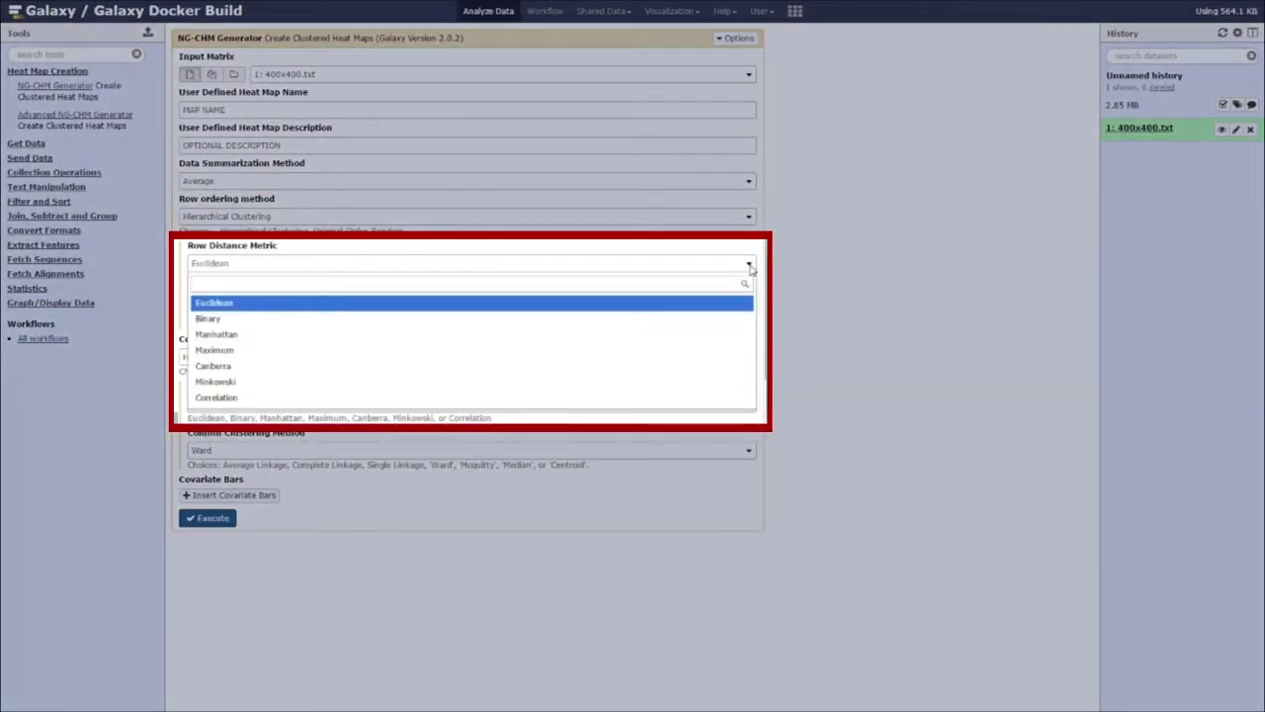
{"action": "left_click", "coordinate": [749, 265]}
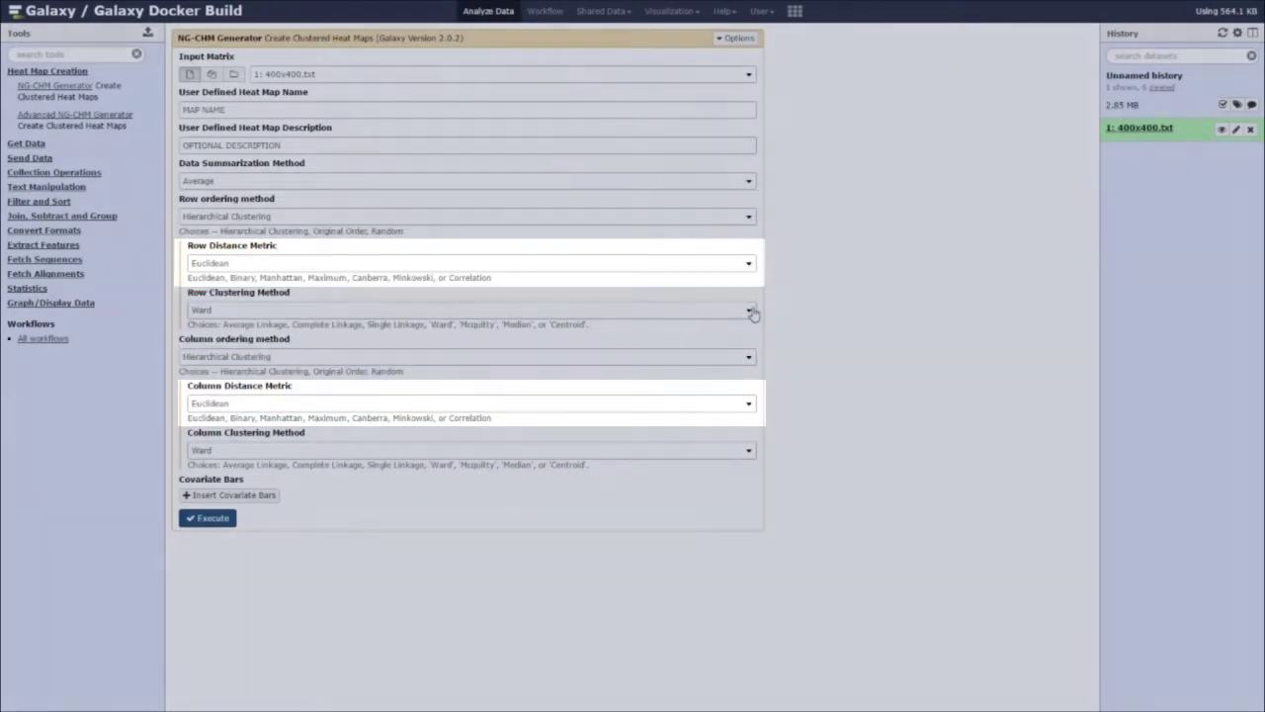
{"action": "left_click", "coordinate": [750, 311]}
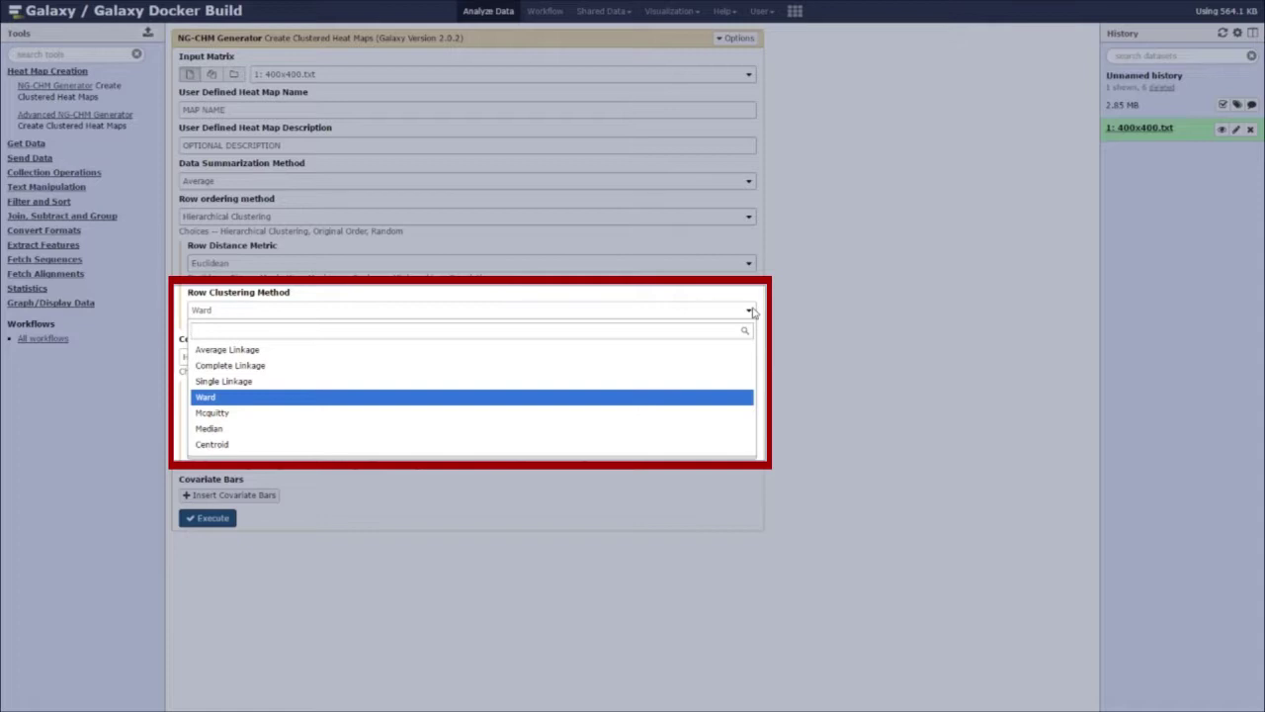
{"action": "left_click", "coordinate": [752, 312]}
{"action": "left_click", "coordinate": [750, 313]}
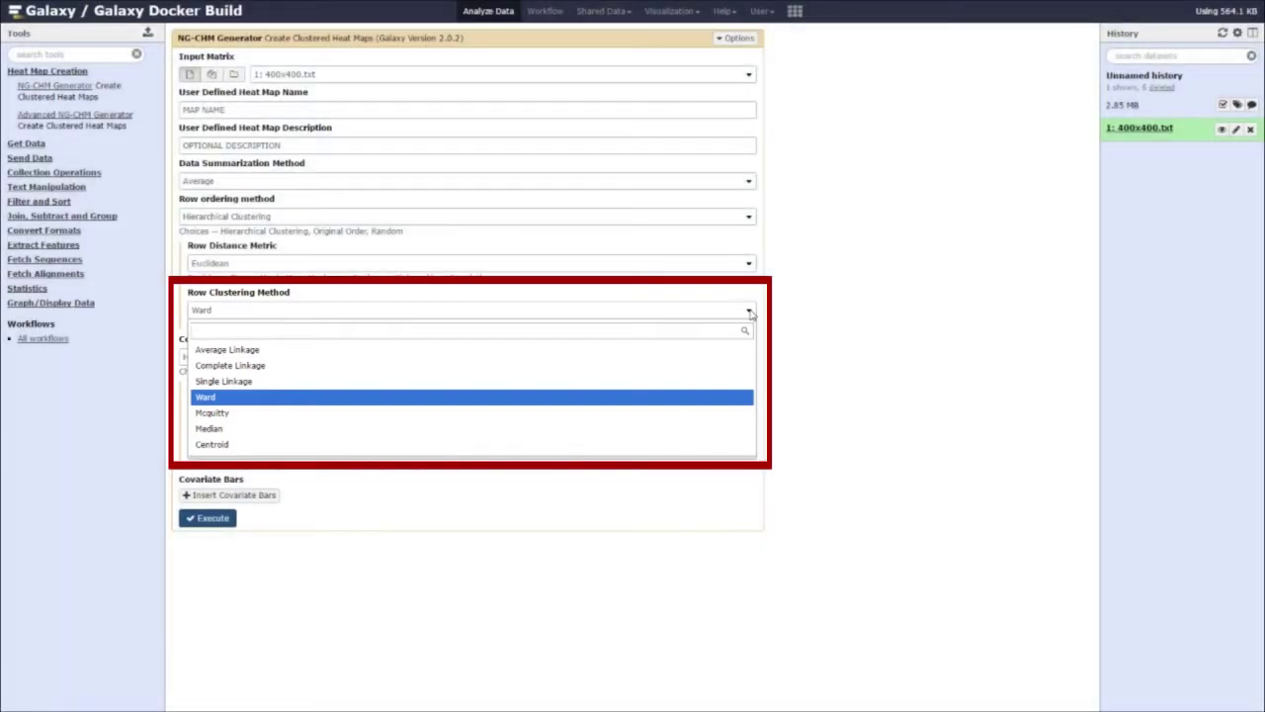
{"action": "left_click", "coordinate": [751, 313]}
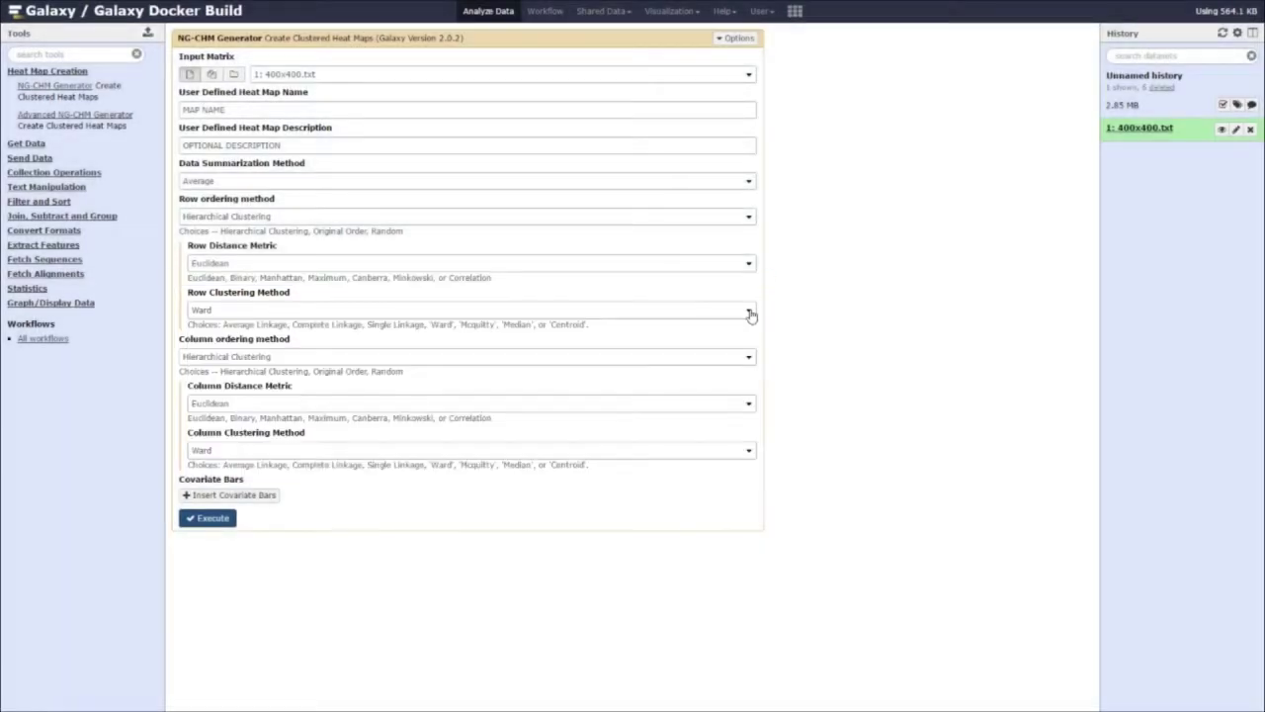
{"action": "left_click", "coordinate": [751, 454]}
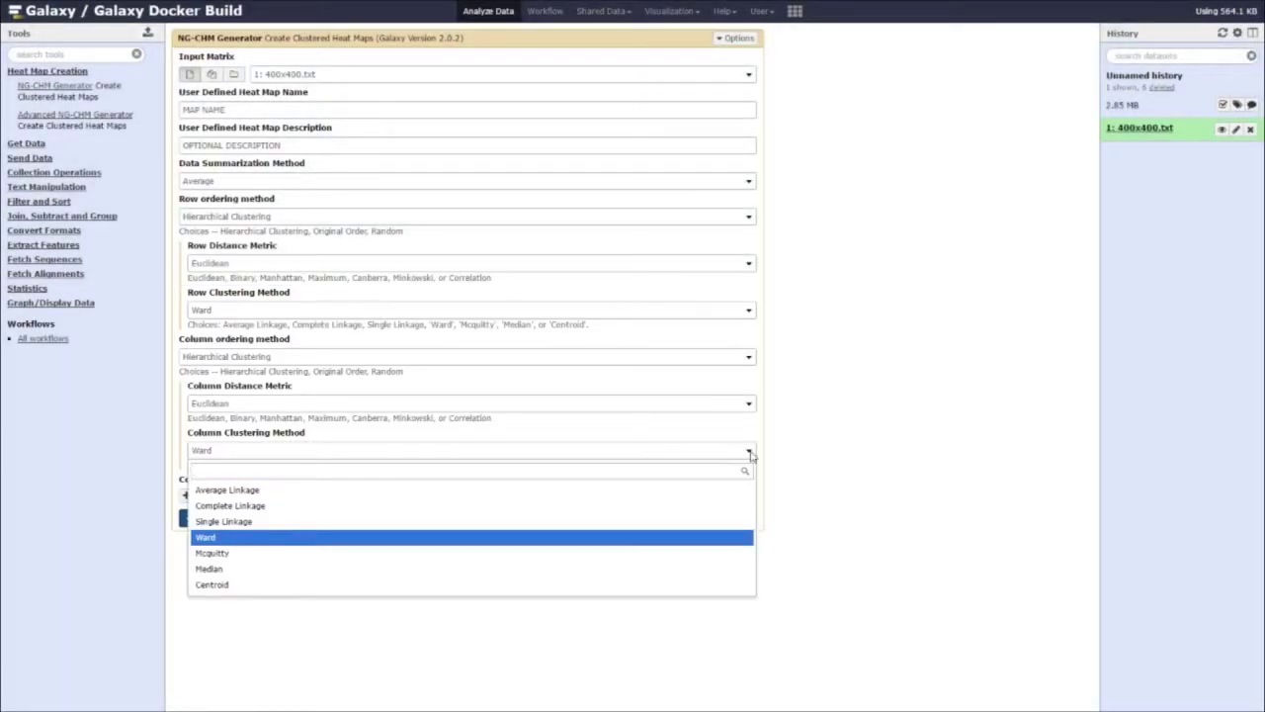
{"action": "left_click", "coordinate": [752, 454]}
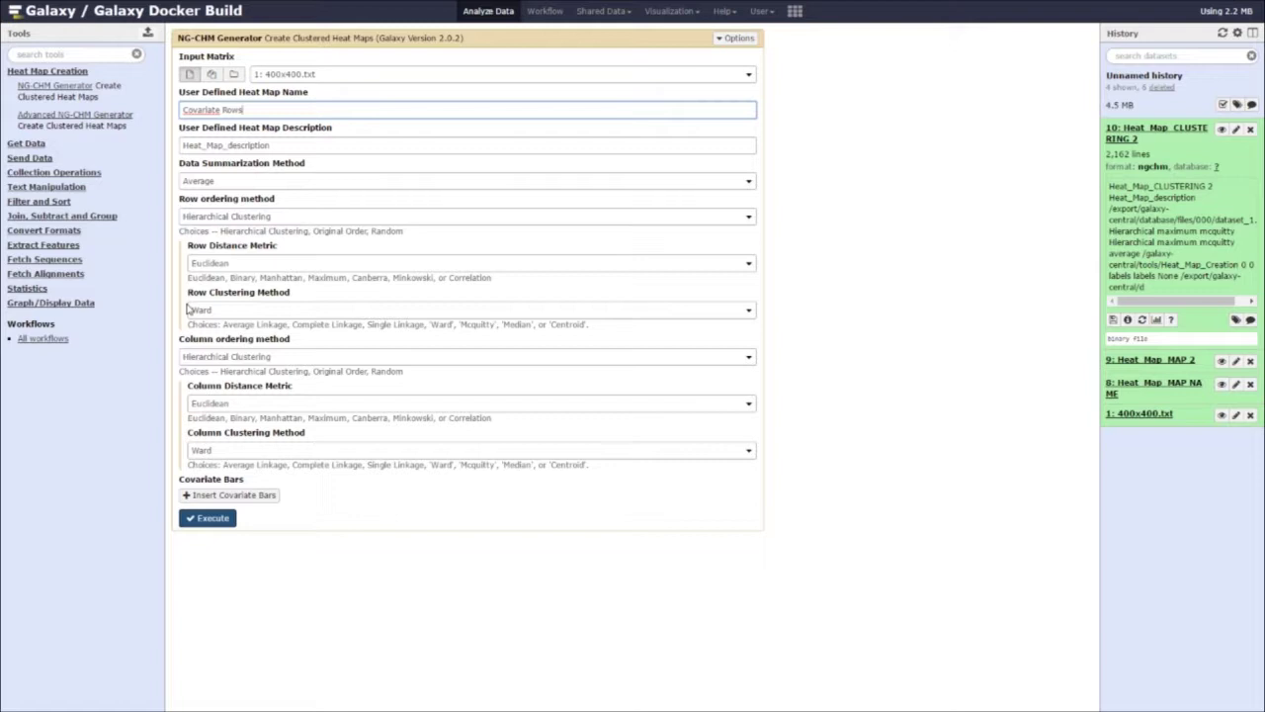
Insert a covariate bar and set its axis covariate name to Covariate Name
{"action": "left_click", "coordinate": [233, 494]}
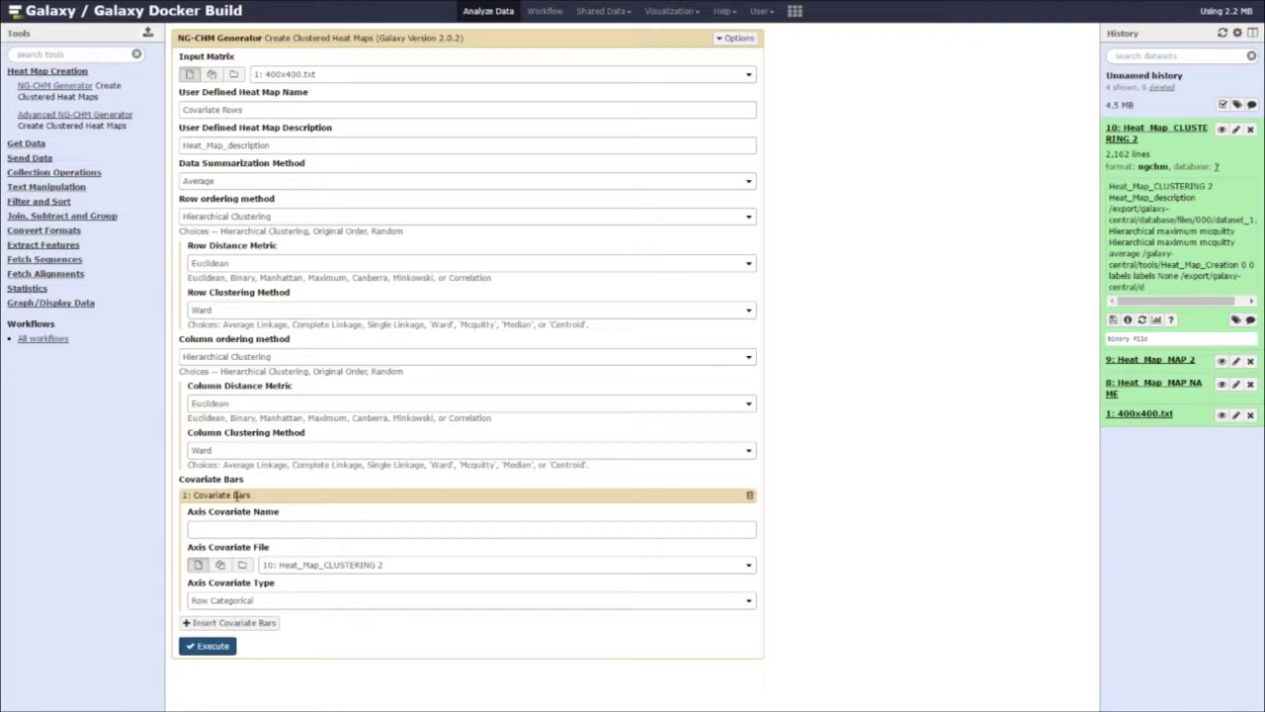
{"action": "left_click", "coordinate": [254, 530]}
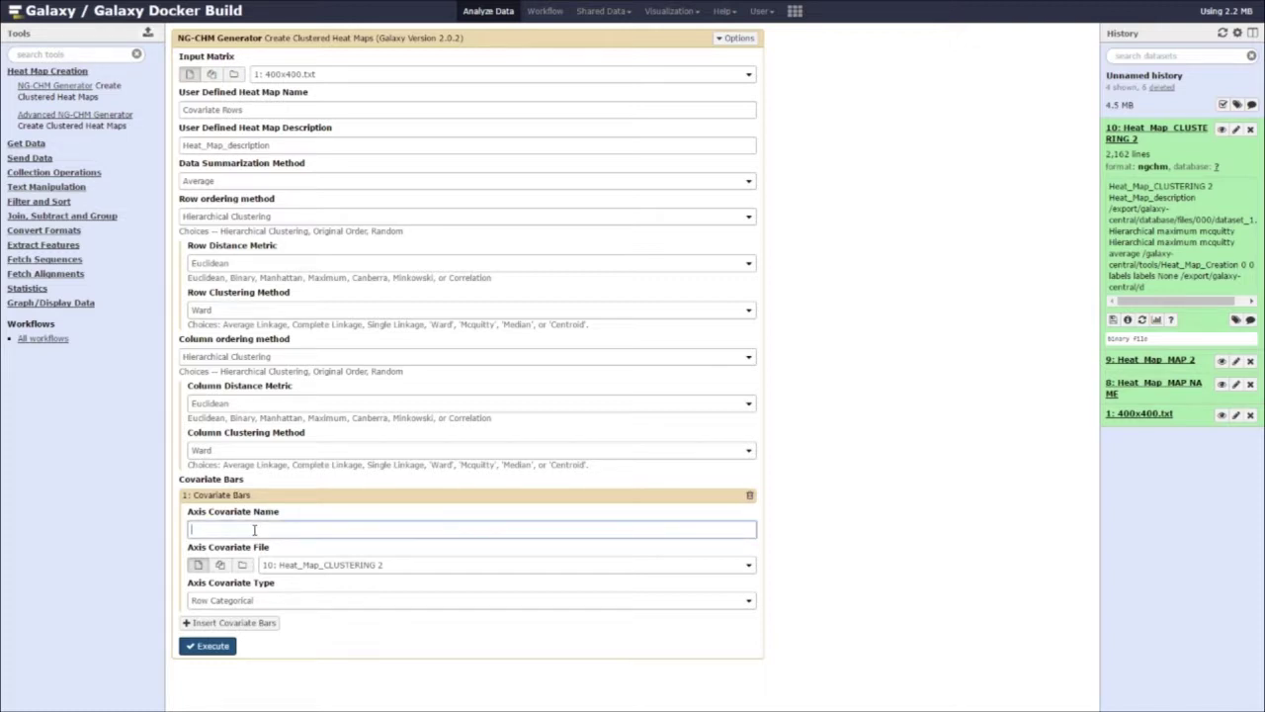
{"action": "type", "text": "Row"}
{"action": "key", "text": "BackSpace"}
{"action": "key", "text": "BackSpace"}
{"action": "key", "text": "BackSpace"}
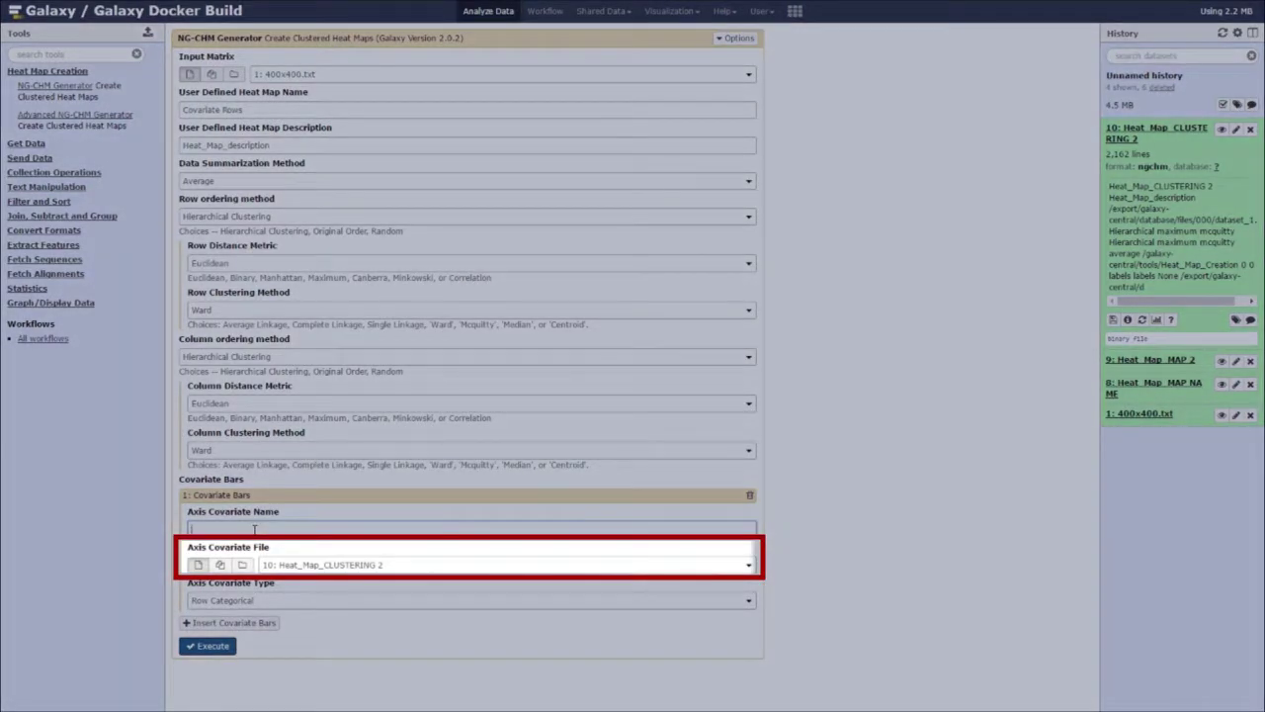
{"action": "type", "text": "Covariate Name"}
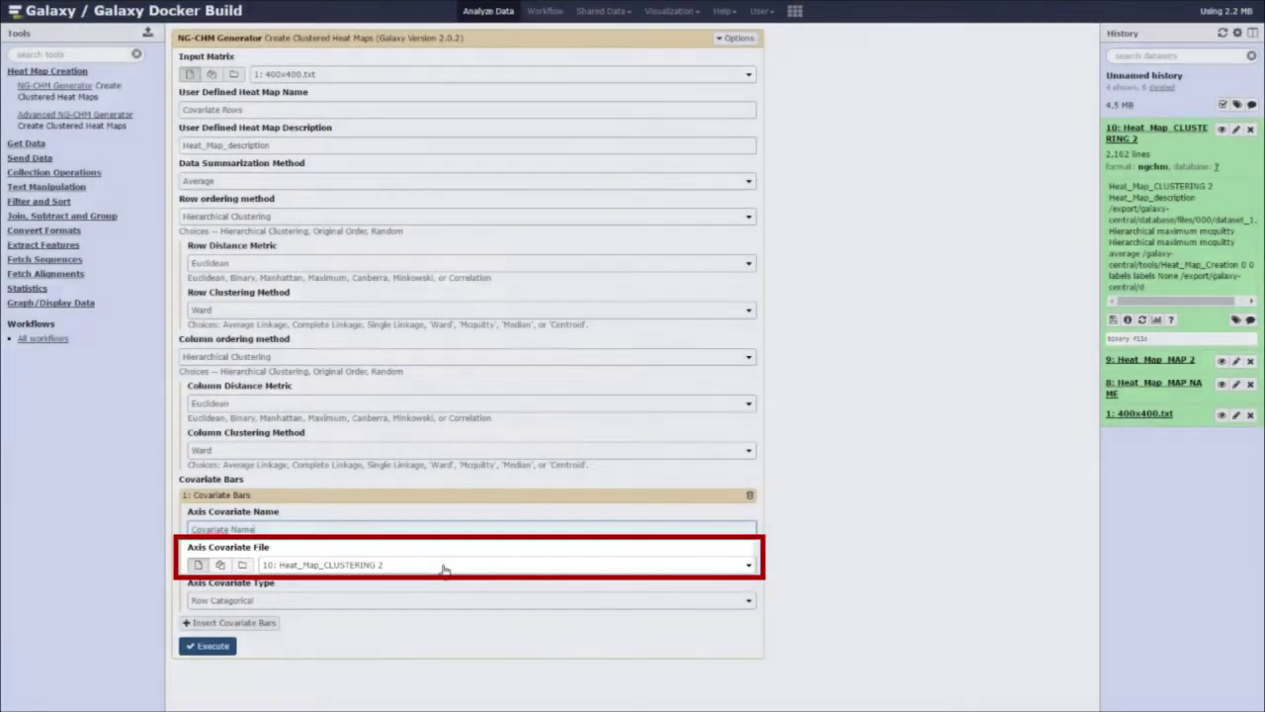
Set the covariate bar's file to 400x400-row-covariate.txt and its type to Row Categorical
{"action": "left_click", "coordinate": [444, 569]}
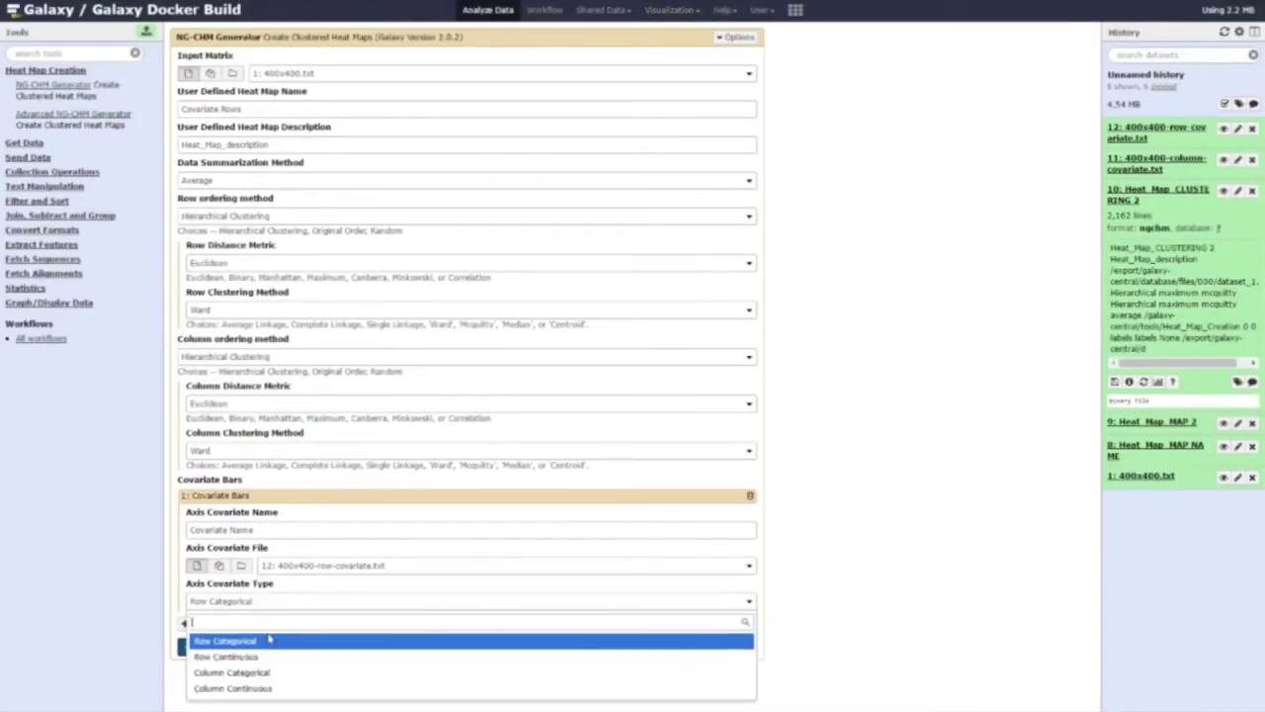
{"action": "left_click", "coordinate": [274, 641]}
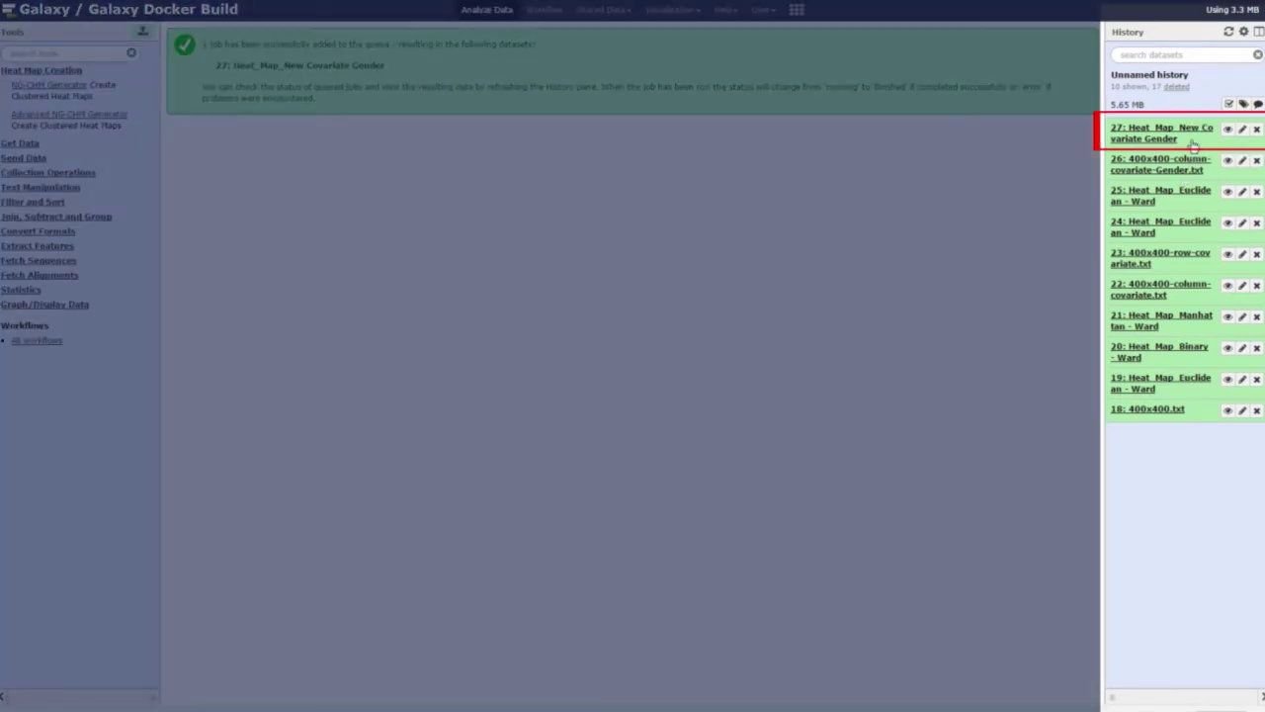
Visualize the Heat_Map_New Covariate Gender dataset from the history with the NG-CHM Heat Map Viewer
{"action": "left_click", "coordinate": [1194, 145]}
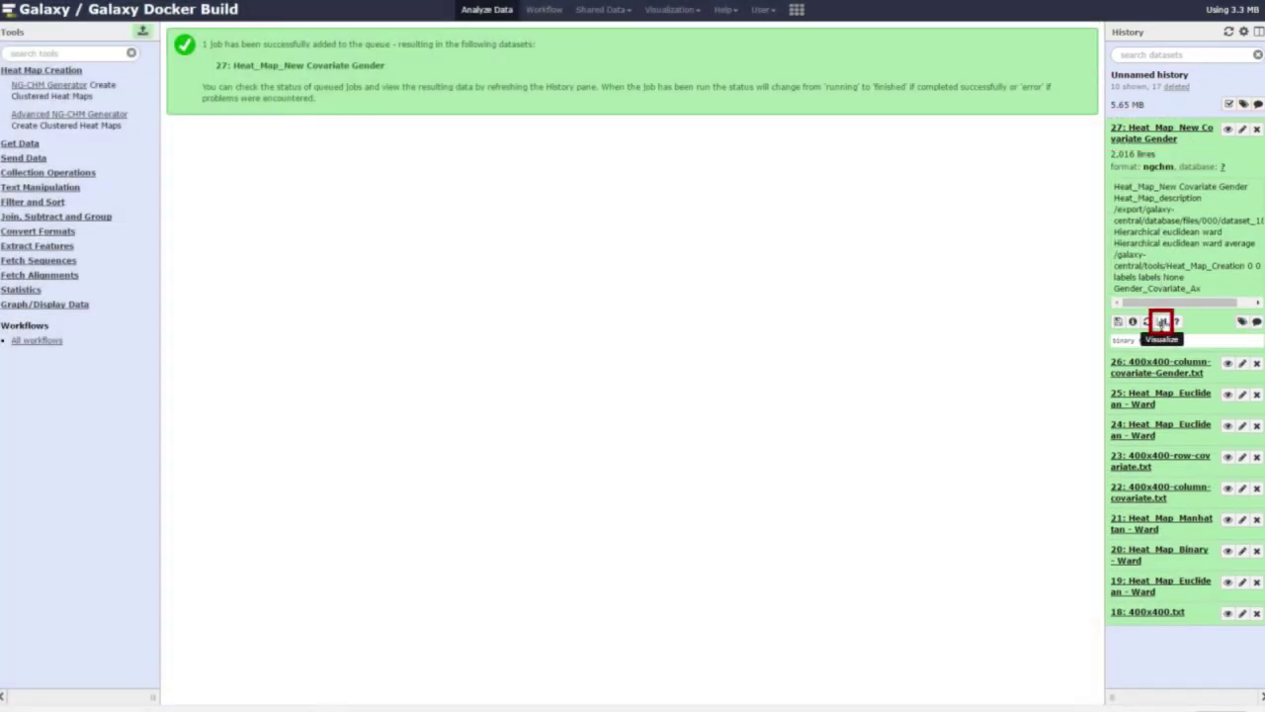
{"action": "left_click", "coordinate": [1163, 322]}
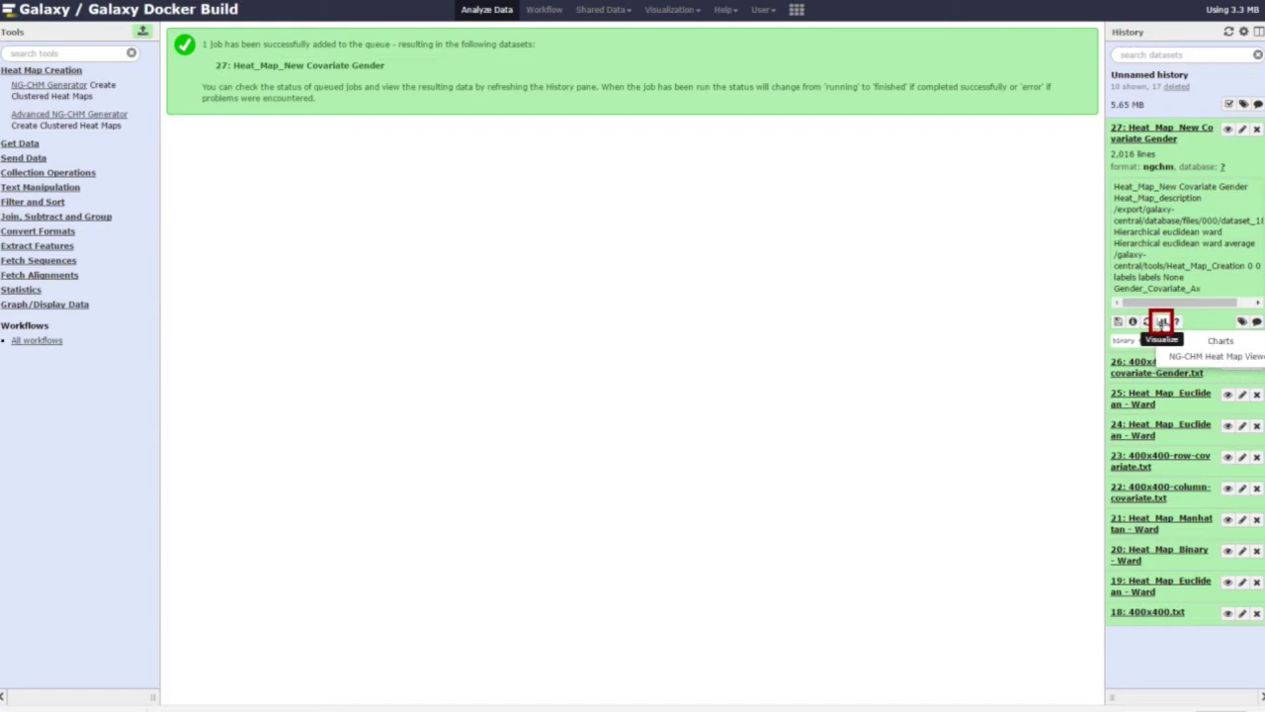
{"action": "left_click", "coordinate": [1230, 358]}
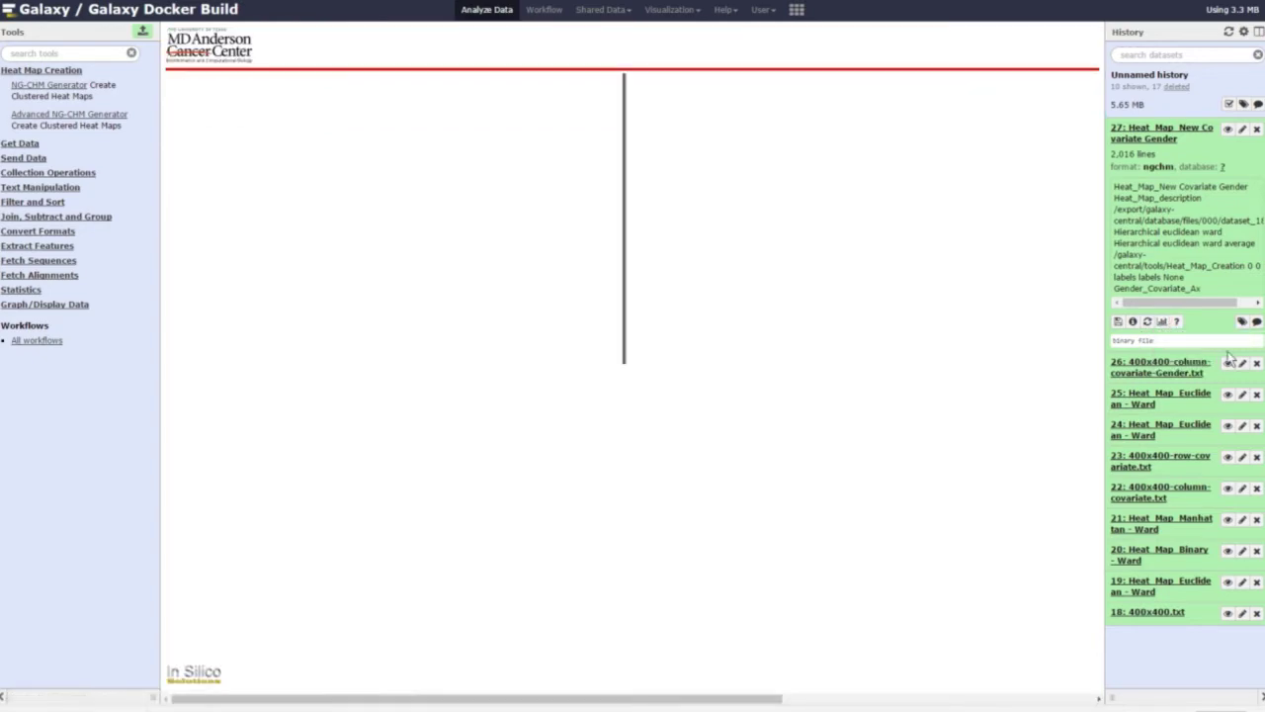